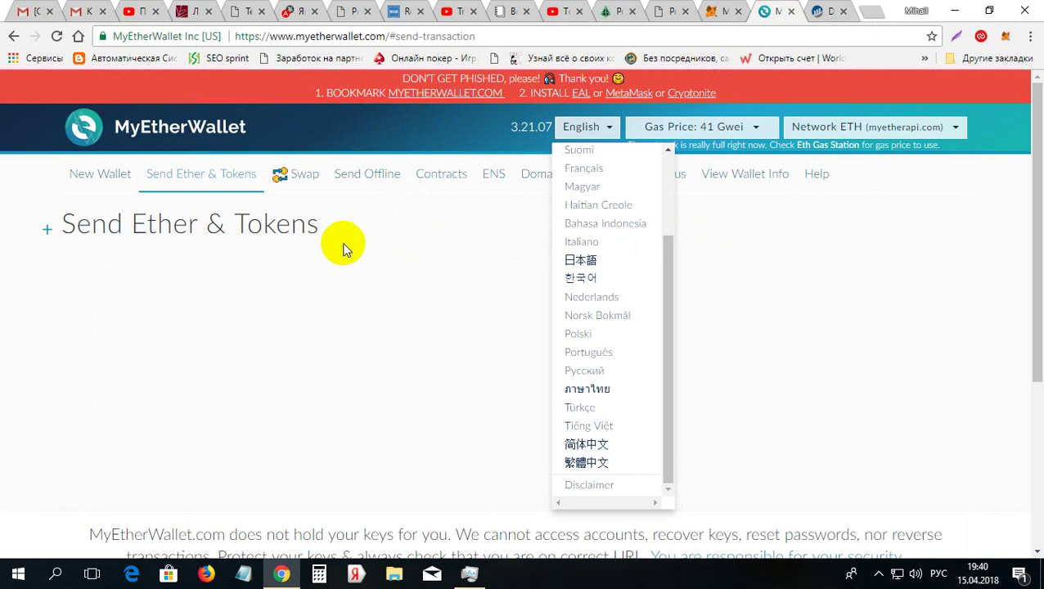
- Reload the MyEtherWallet Send Ether & Tokens page and dismiss the welcome dialog
click(207, 176)
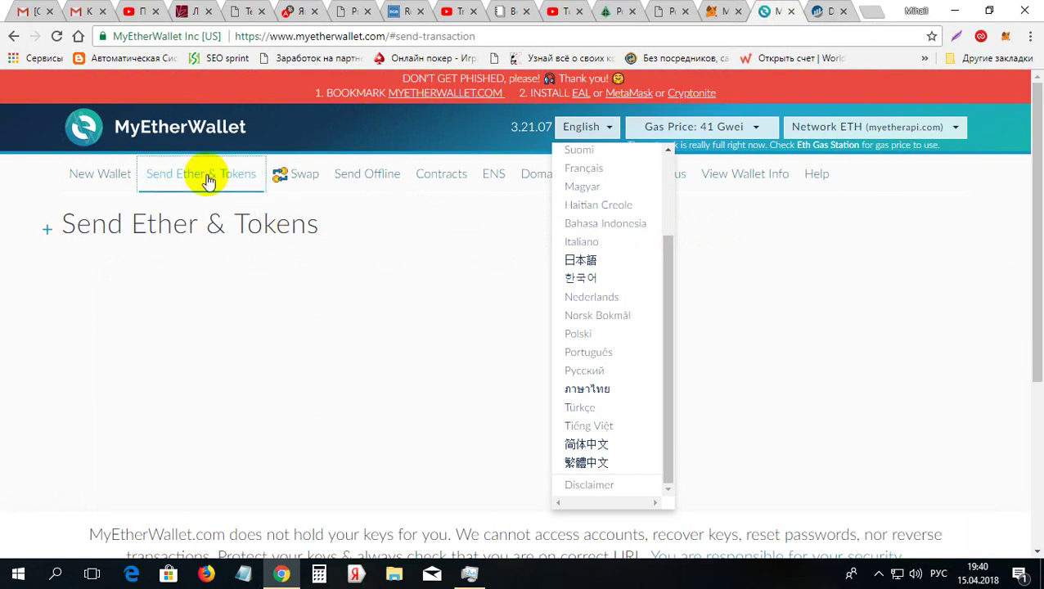
click(341, 132)
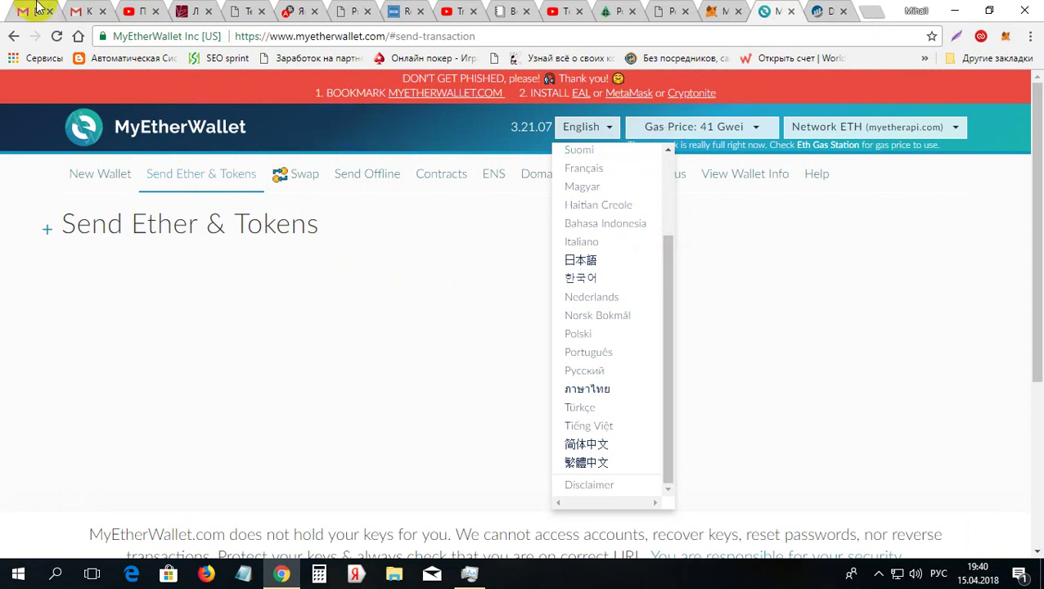
click(57, 36)
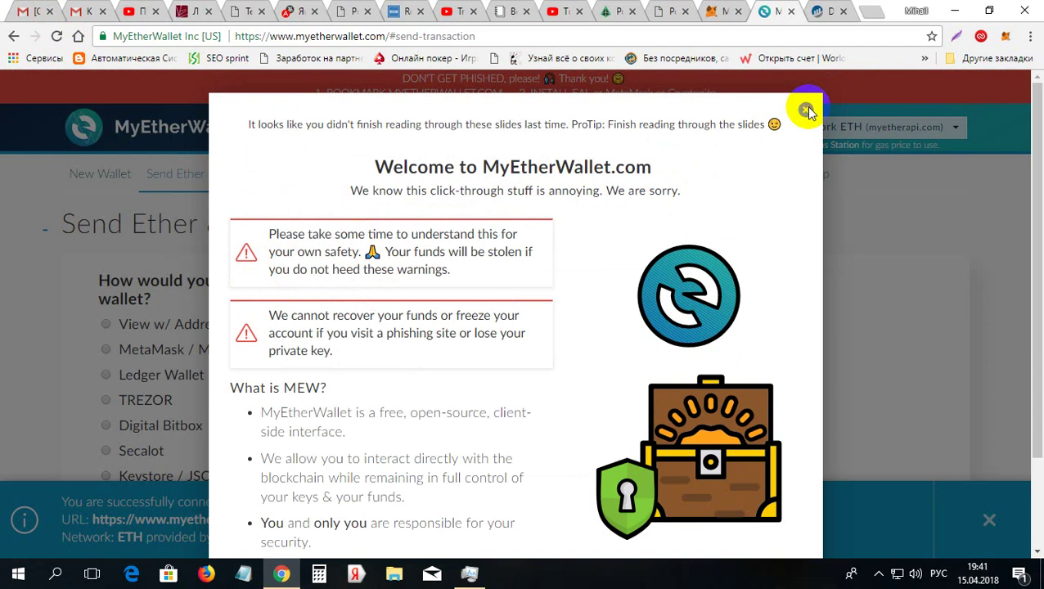
click(805, 108)
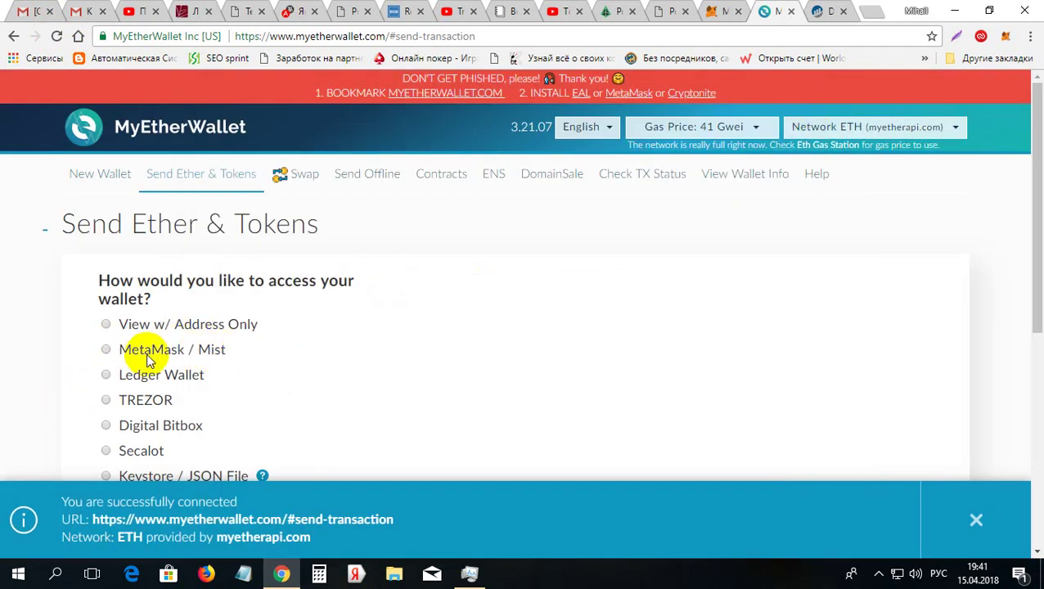
- Choose MetaMask / Mist as the wallet access method and connect to MetaMask
click(106, 352)
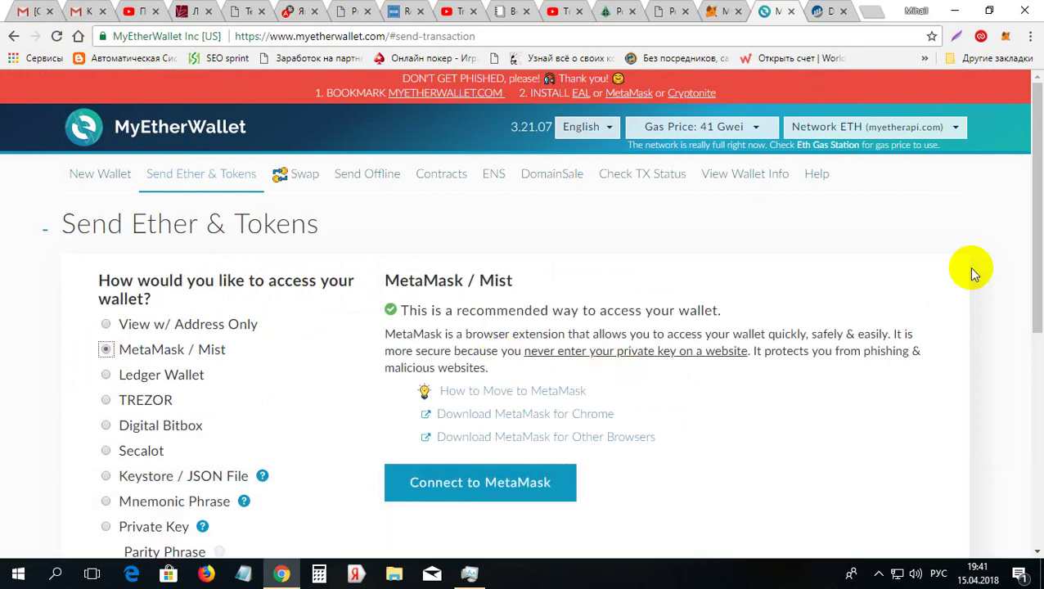
drag(1032, 188, 1040, 262)
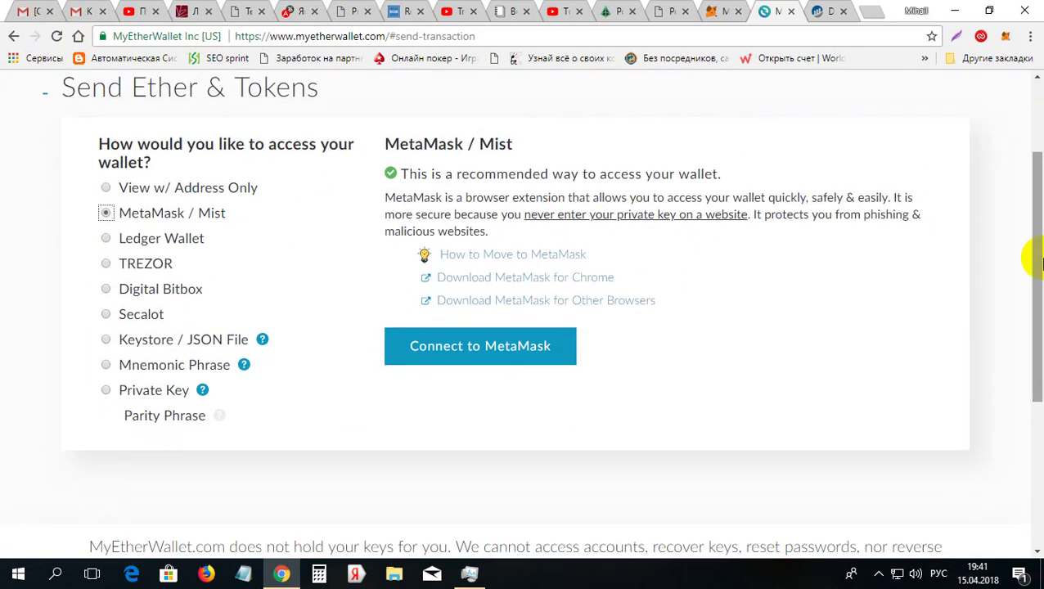
click(466, 348)
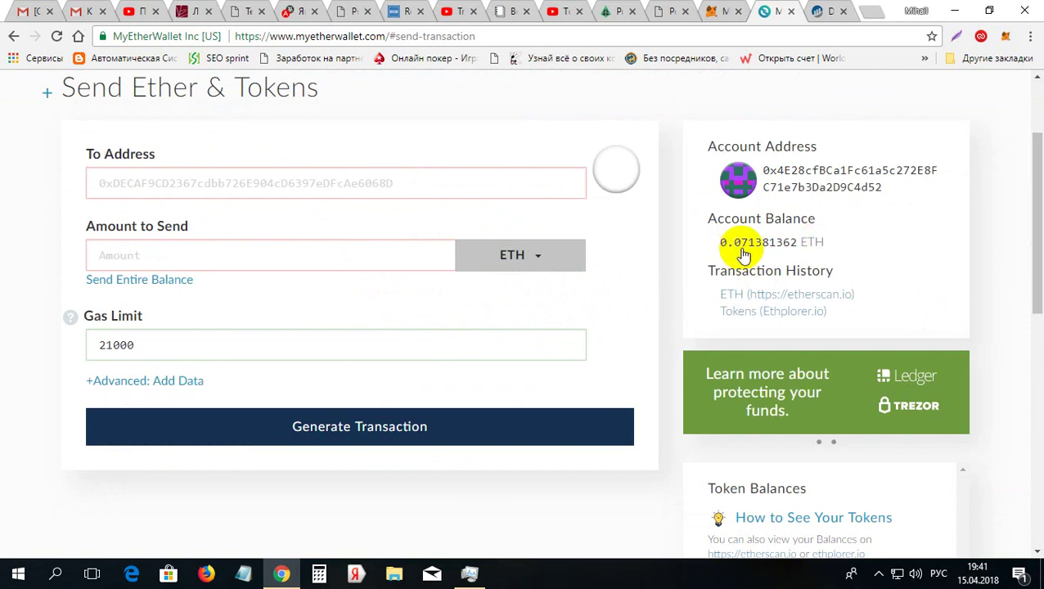
- Check the ETH balance in the MetaMask extension against the account balance on the send page
click(1005, 38)
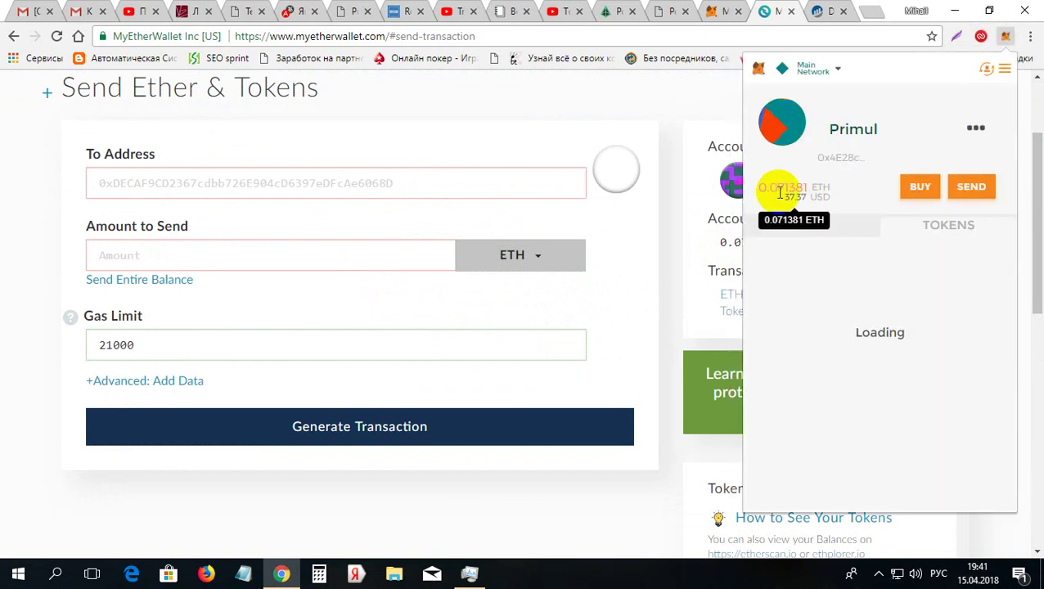
click(670, 191)
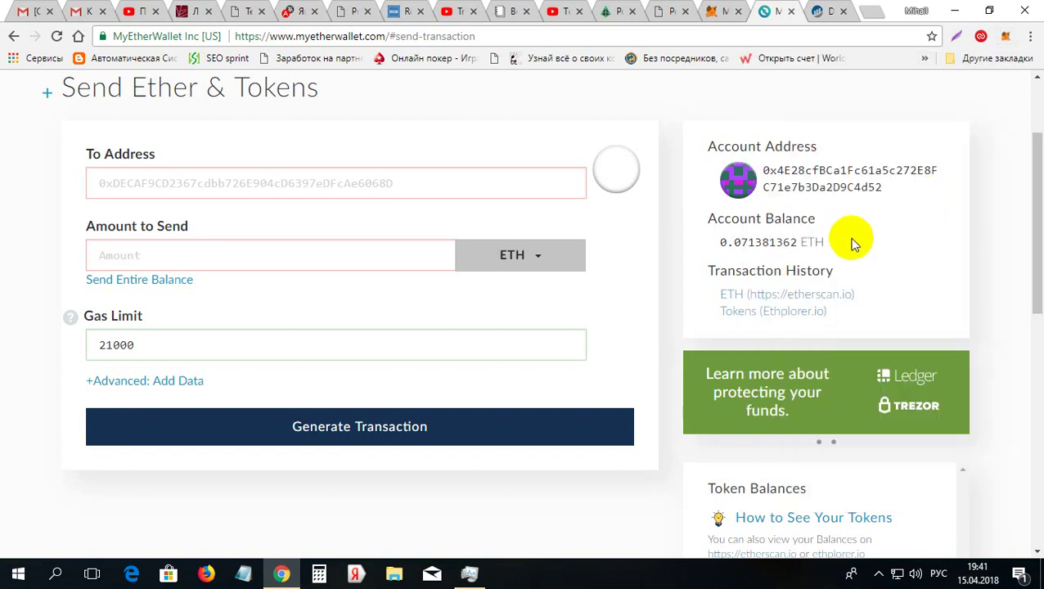
click(426, 258)
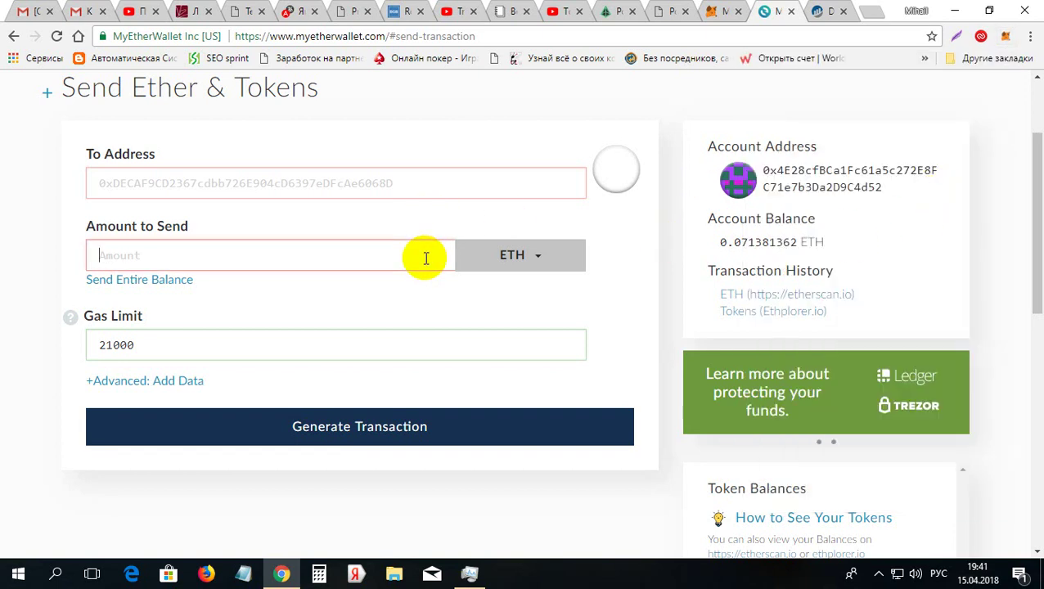
- View MetaMask's Send Transaction form with its recipient address and amount fields, then close the extension without sending
click(1008, 38)
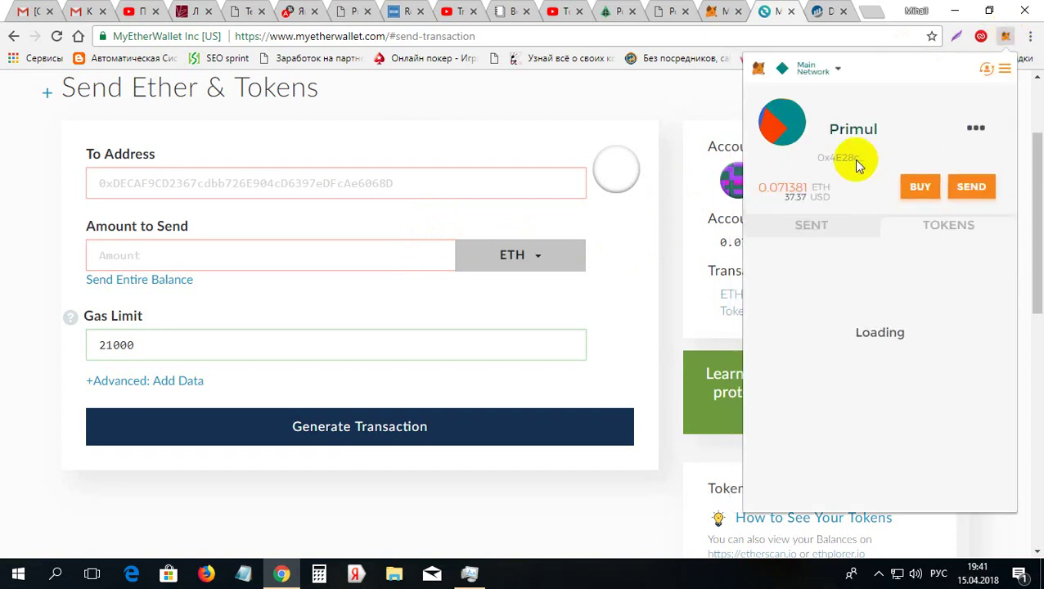
click(971, 188)
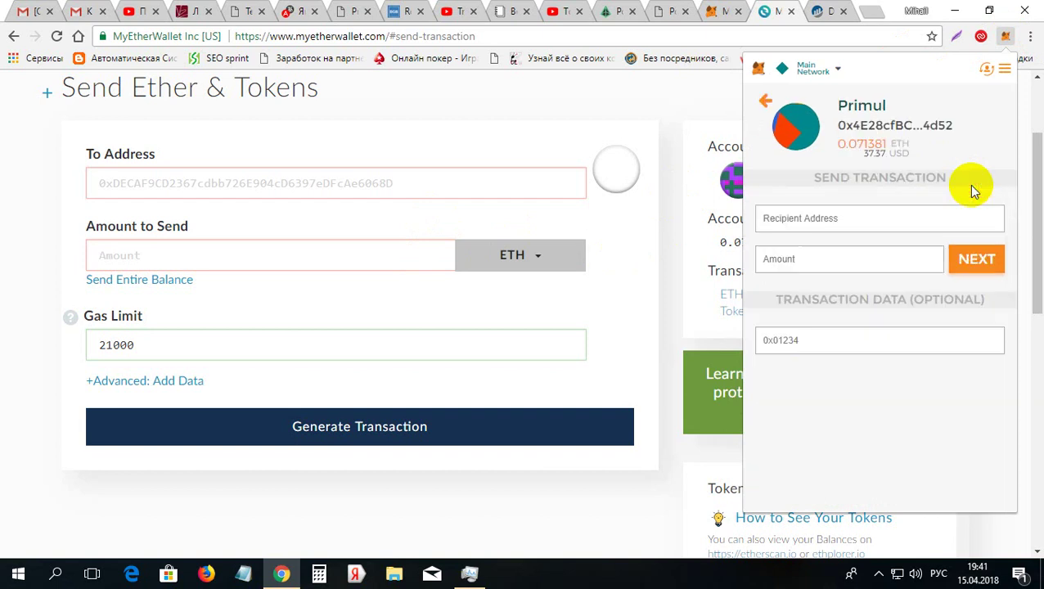
click(804, 222)
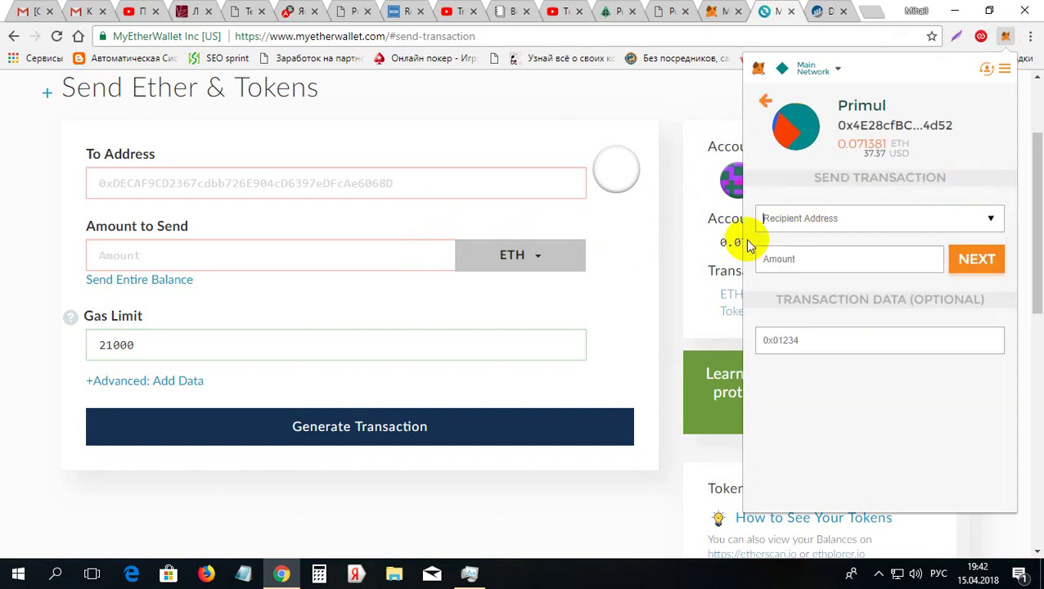
click(817, 260)
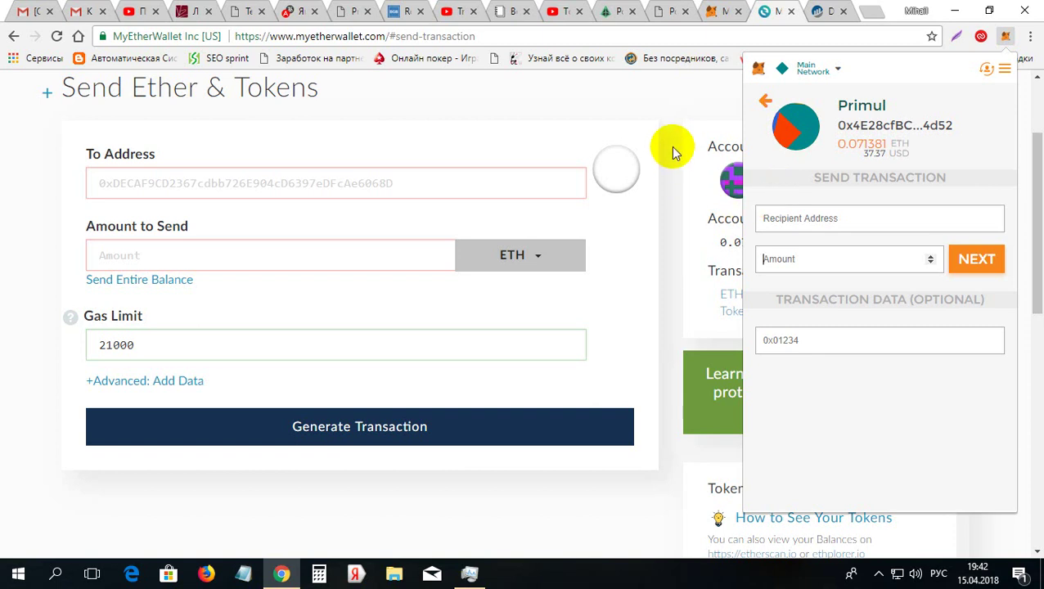
click(673, 195)
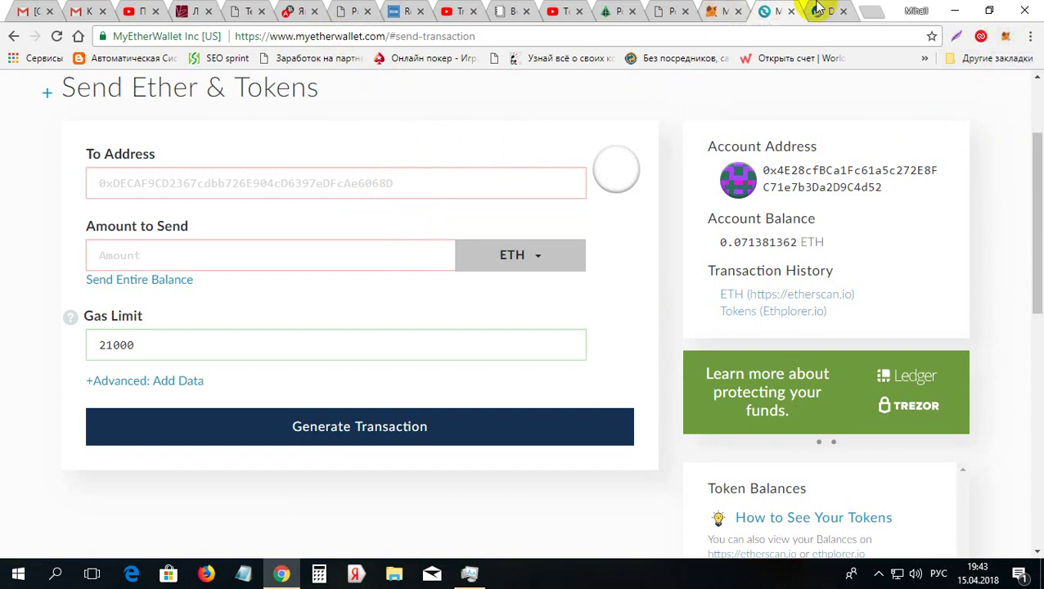
- View MetaMask's Add Token form with its token contract address field, then return to the token list
click(1004, 38)
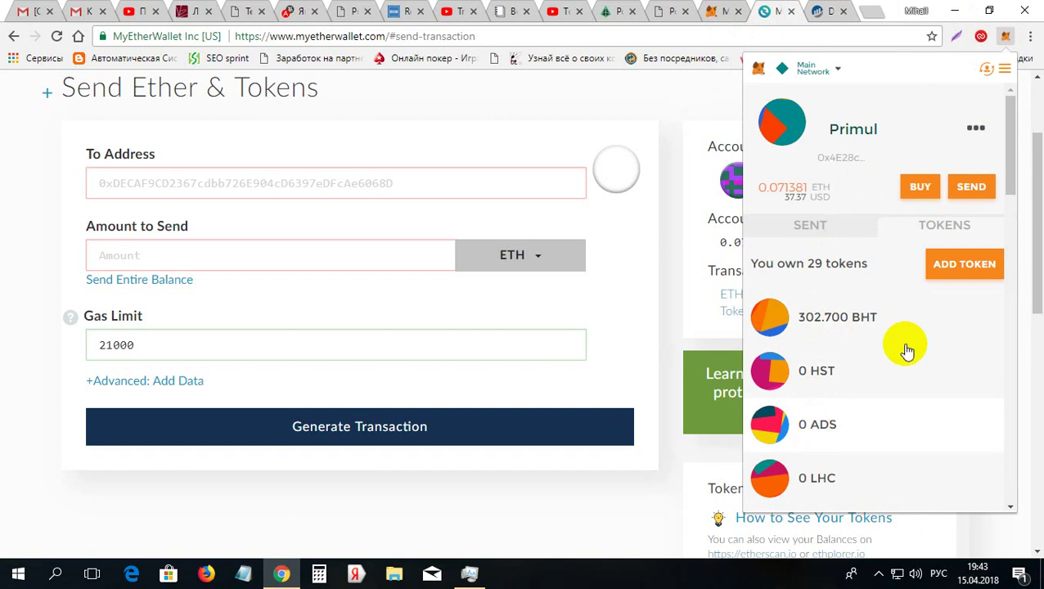
click(944, 277)
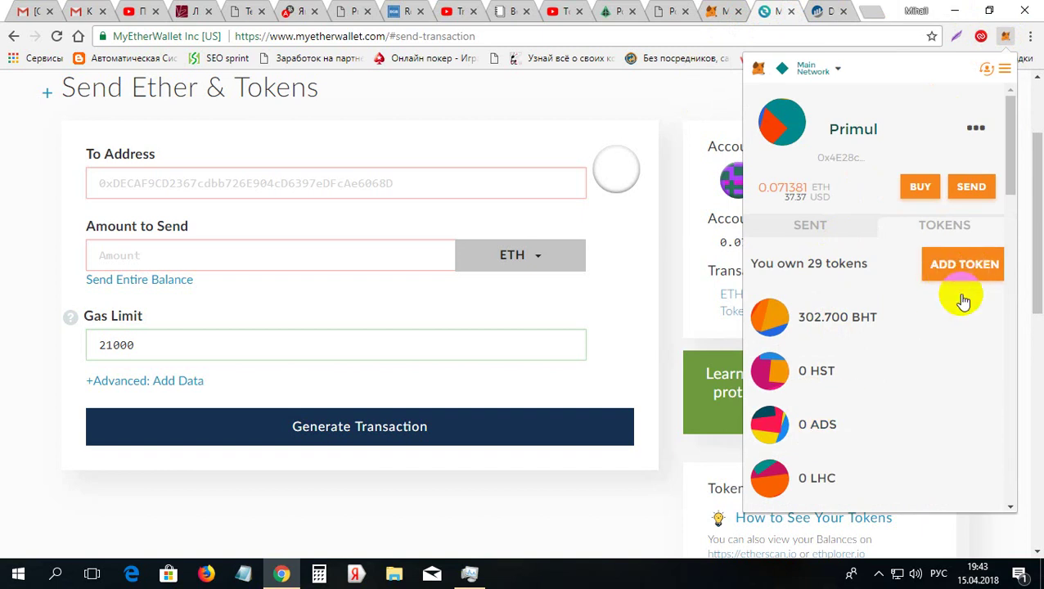
click(960, 270)
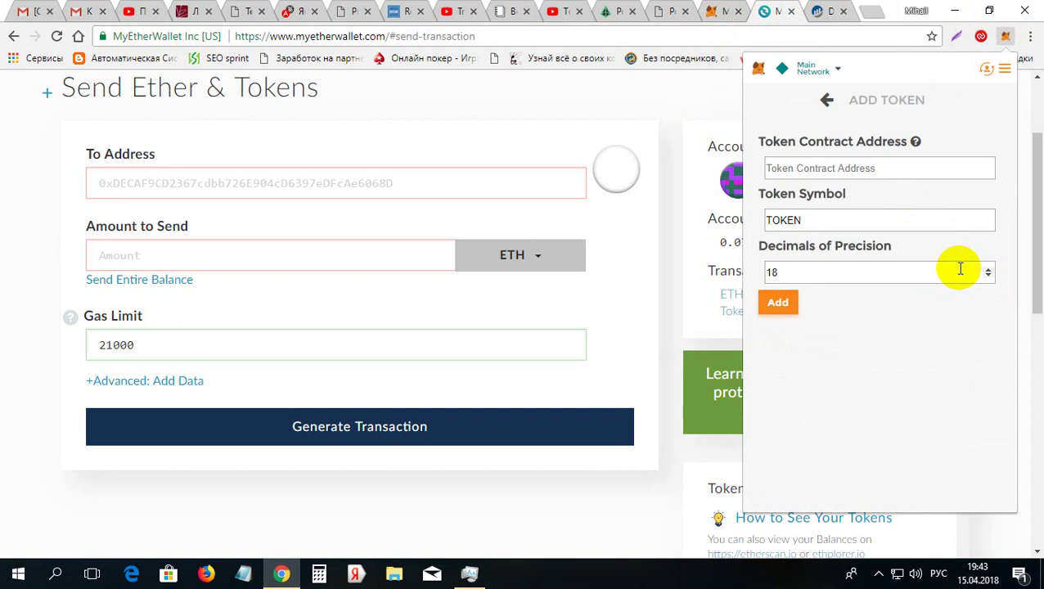
click(872, 167)
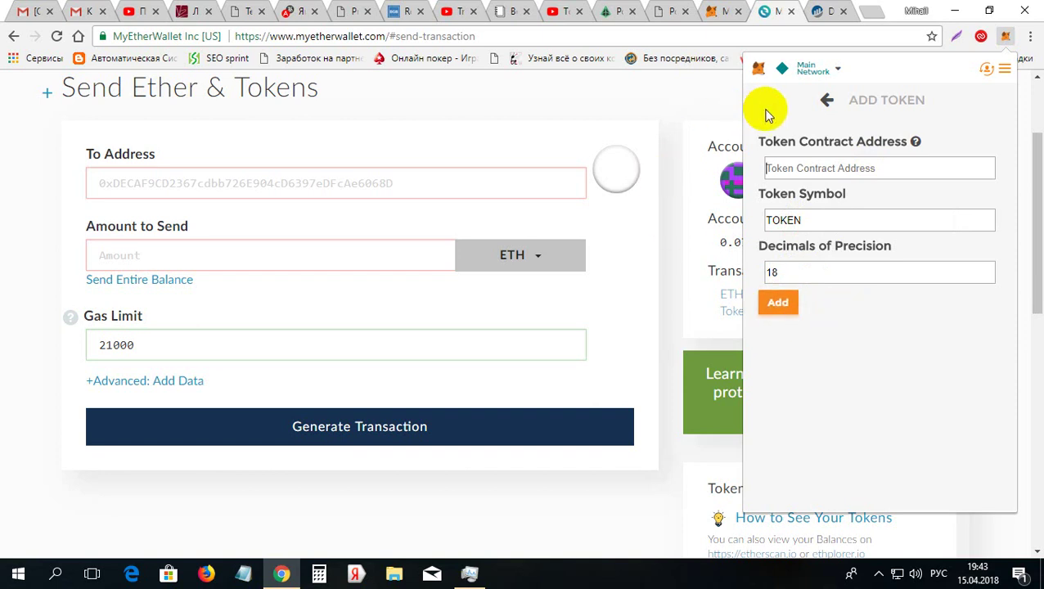
click(825, 100)
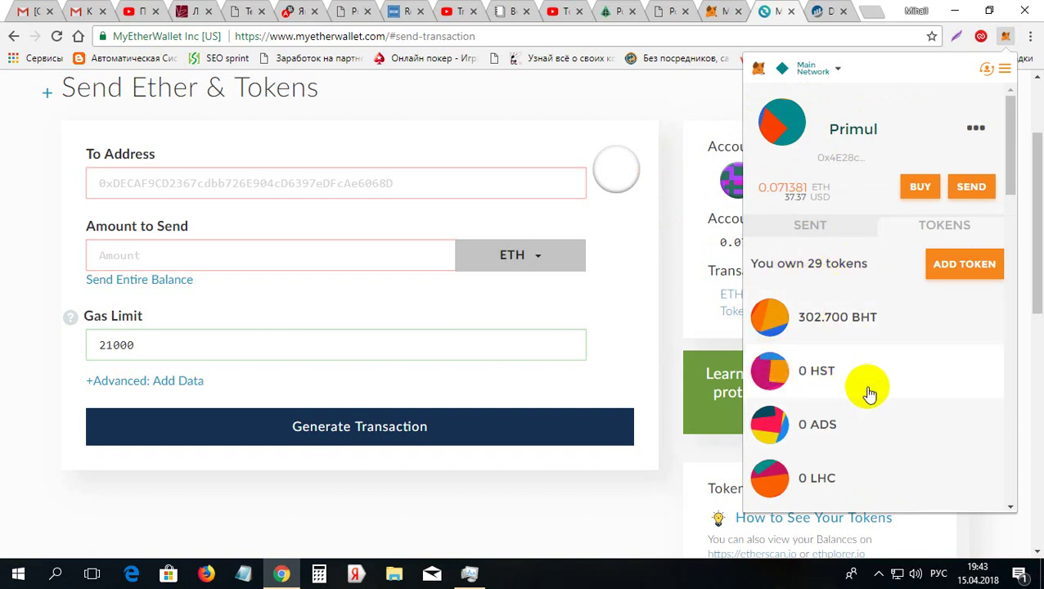
- Open the HST token's Etherscan page from MetaMask, highlight its ERC20 contract address and examine the token transfers
click(820, 374)
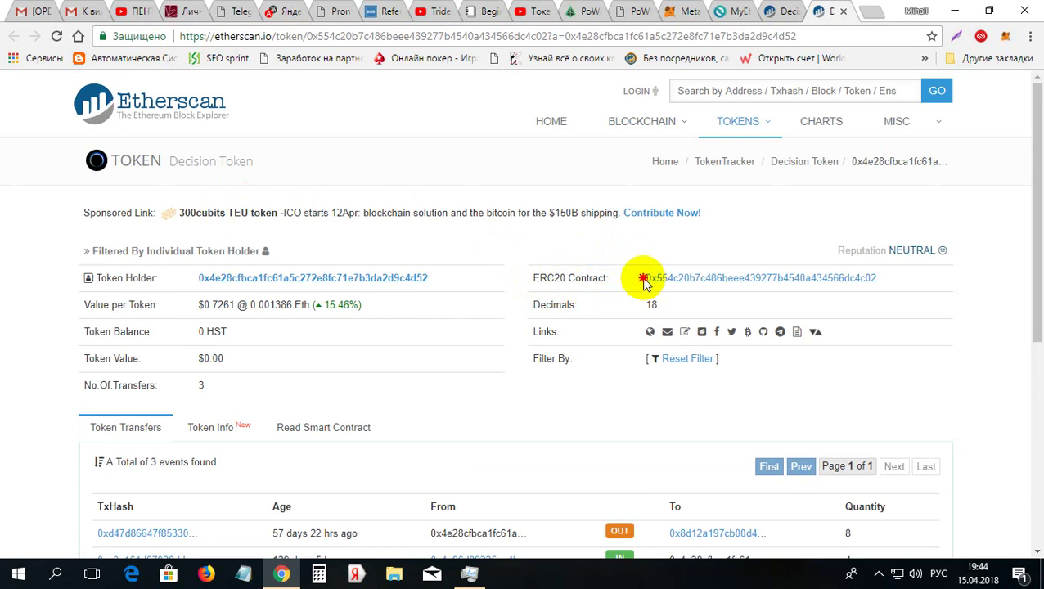
drag(643, 279, 879, 278)
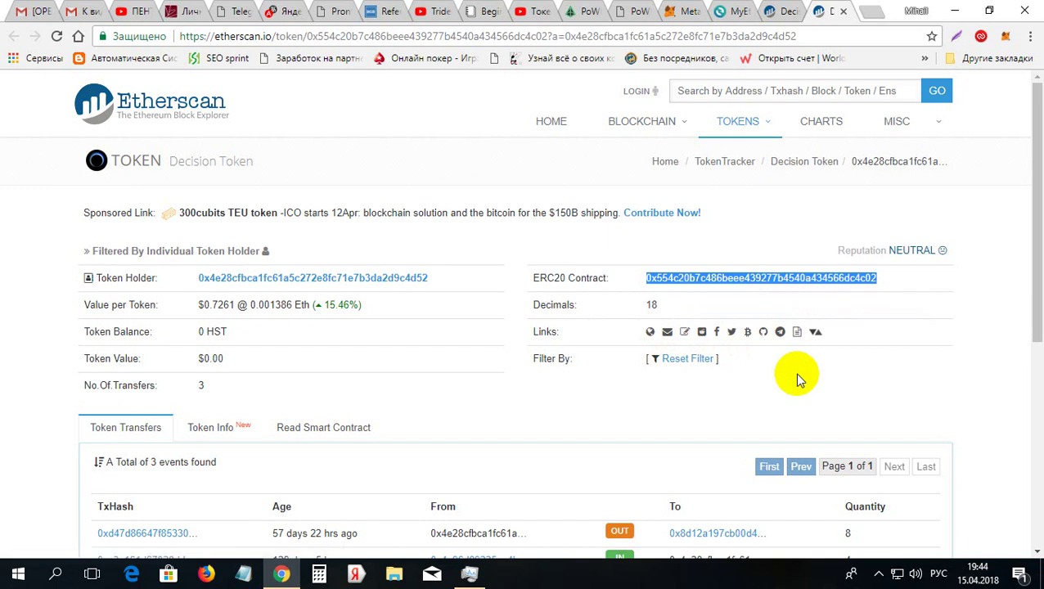
drag(1027, 176, 1027, 296)
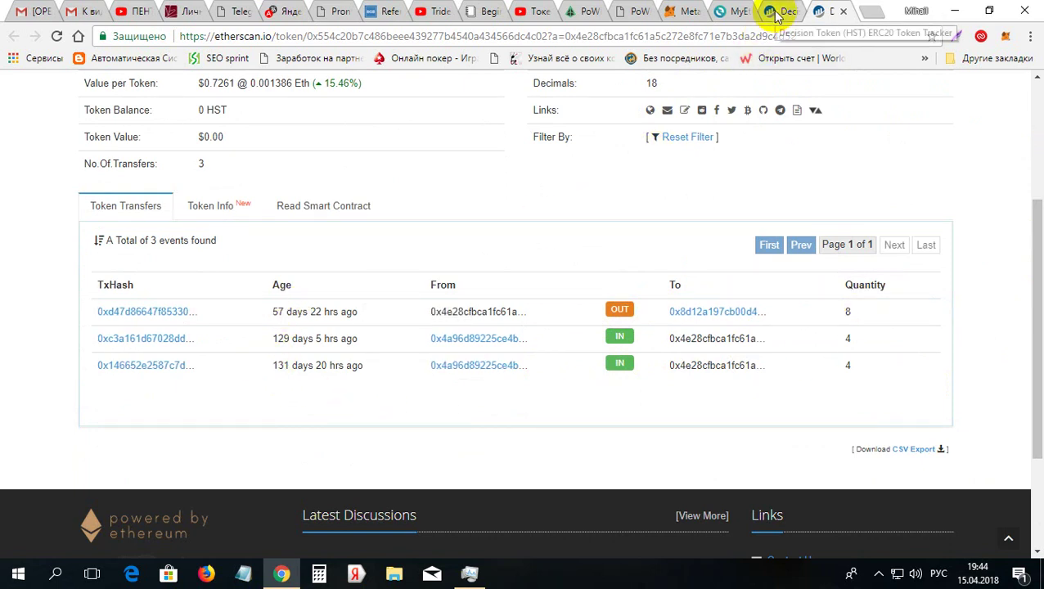
- Go to the metamask.io website, view the extension's Firefox Add-ons page and close it again
click(729, 11)
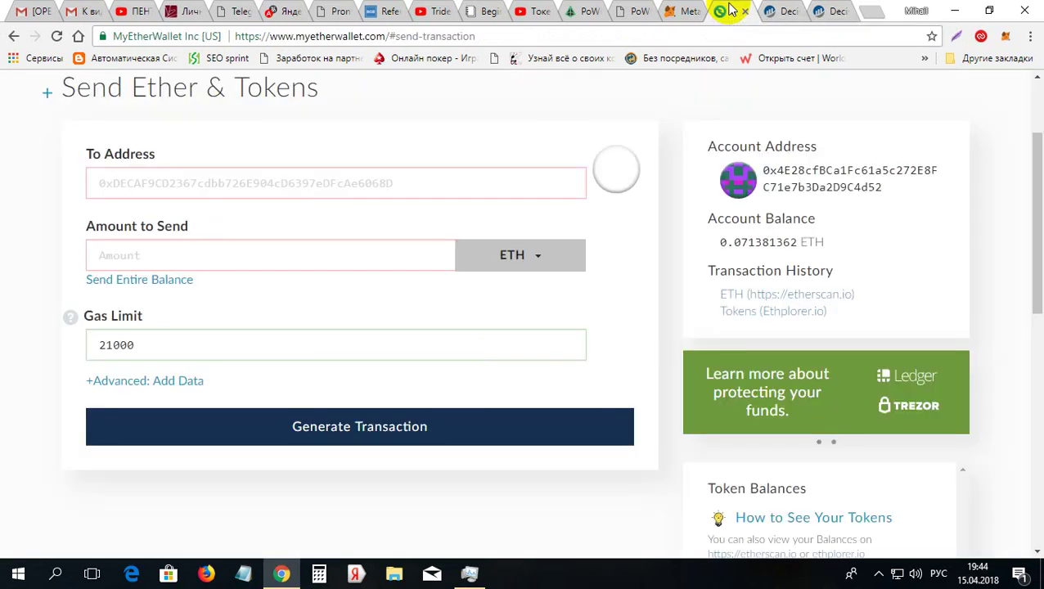
click(677, 10)
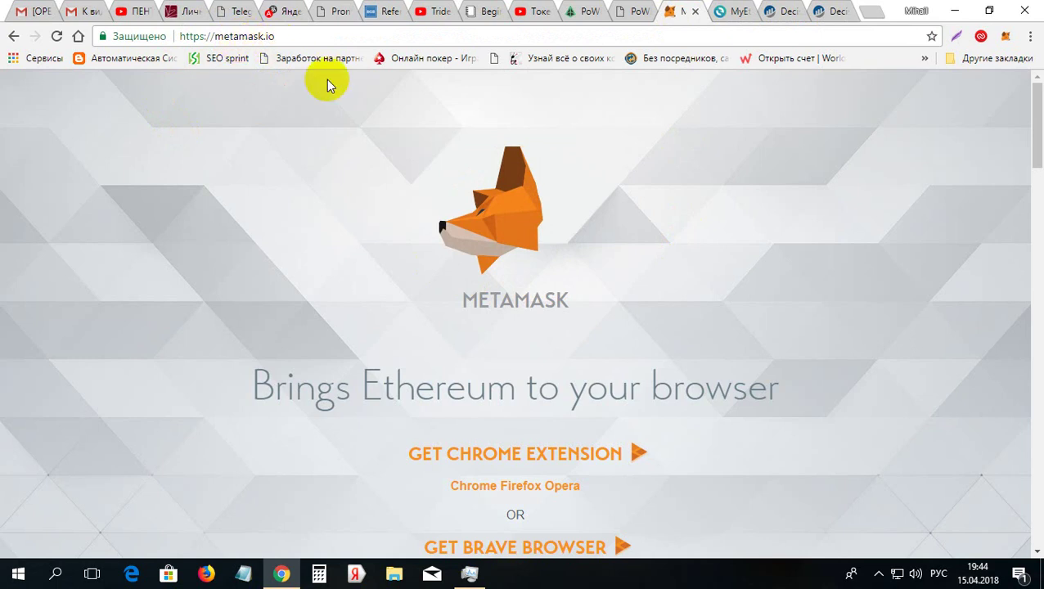
drag(1035, 128, 1039, 168)
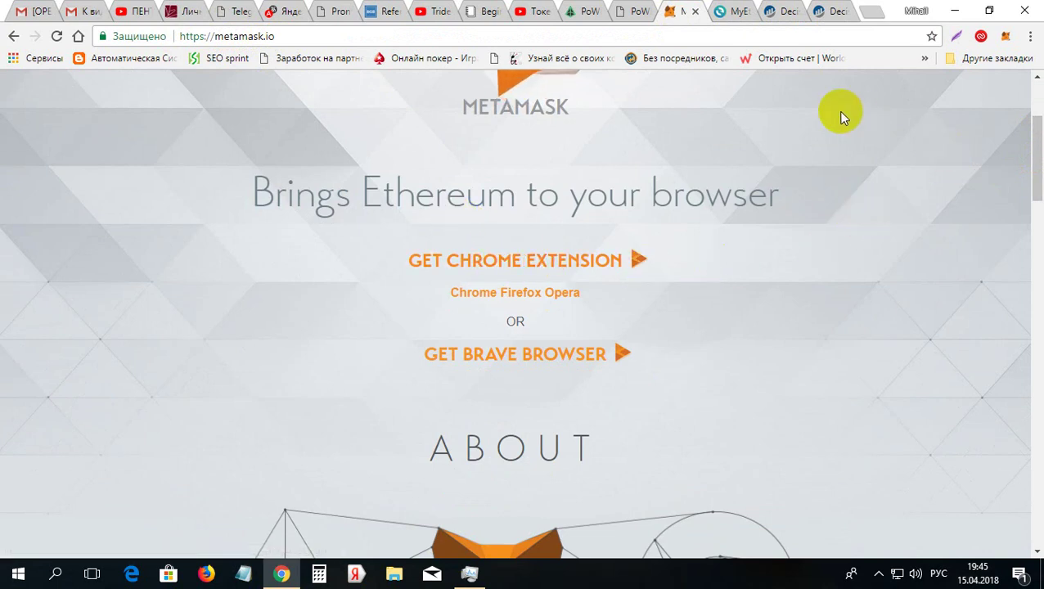
click(520, 300)
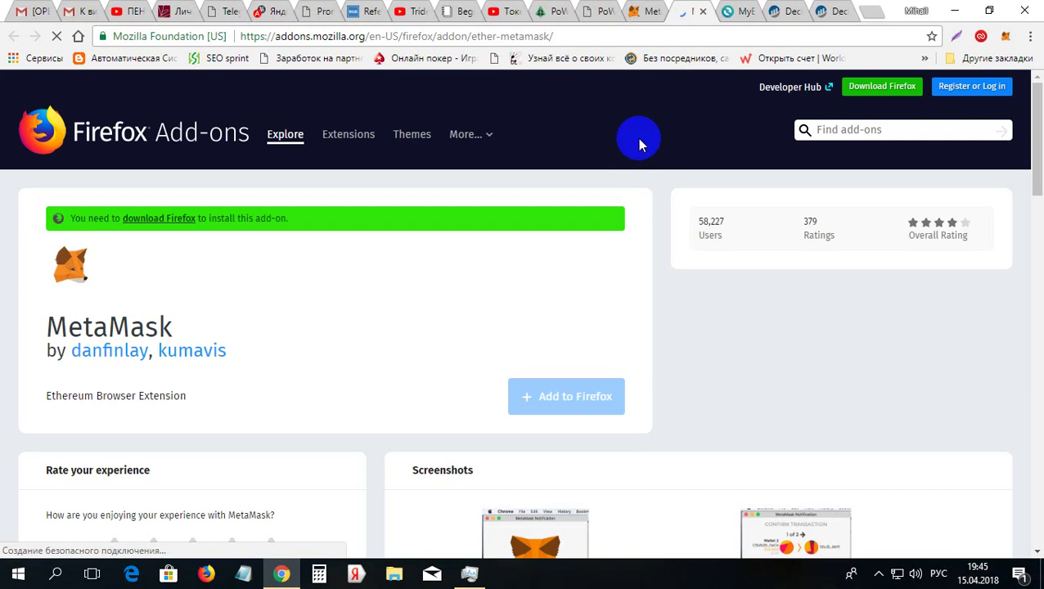
click(704, 14)
click(515, 297)
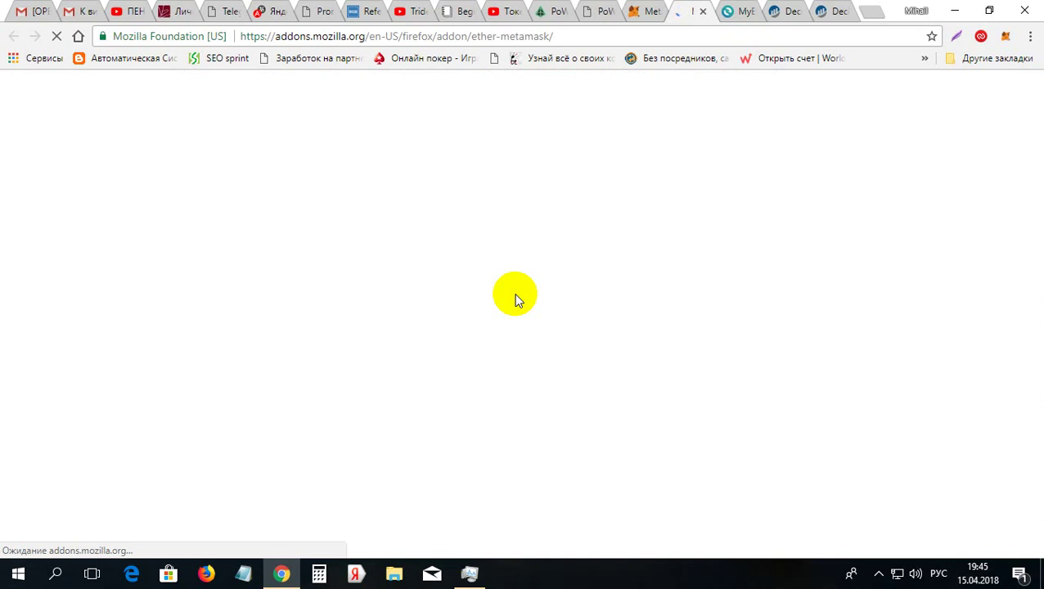
click(703, 13)
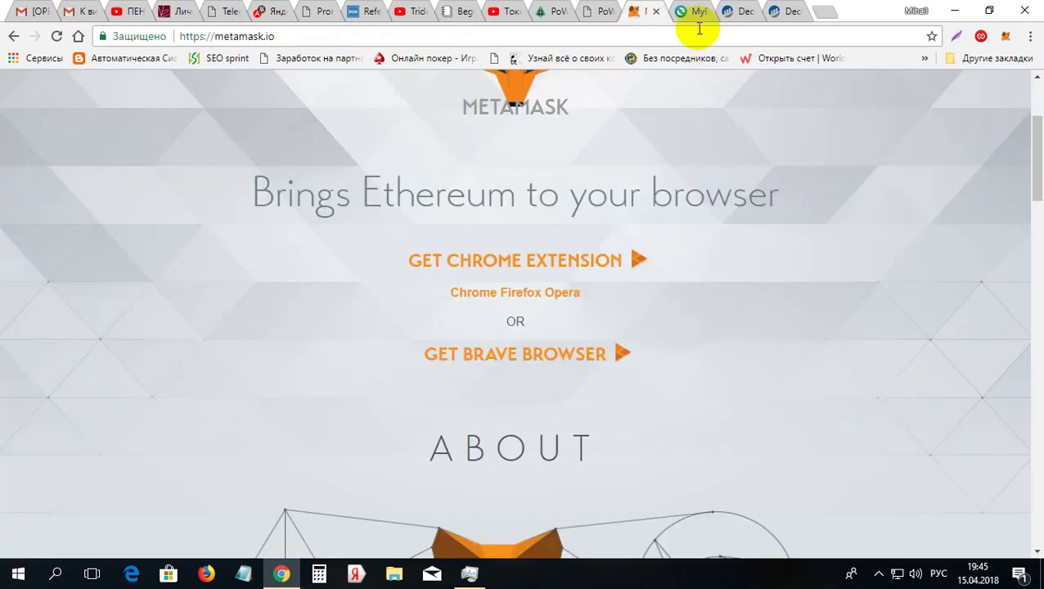
click(522, 295)
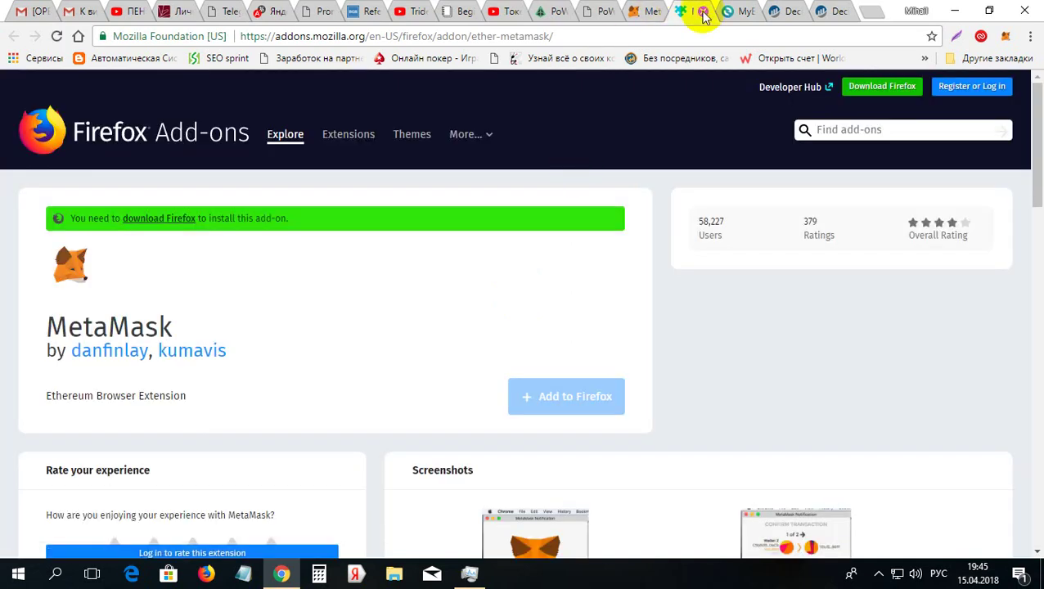
click(702, 13)
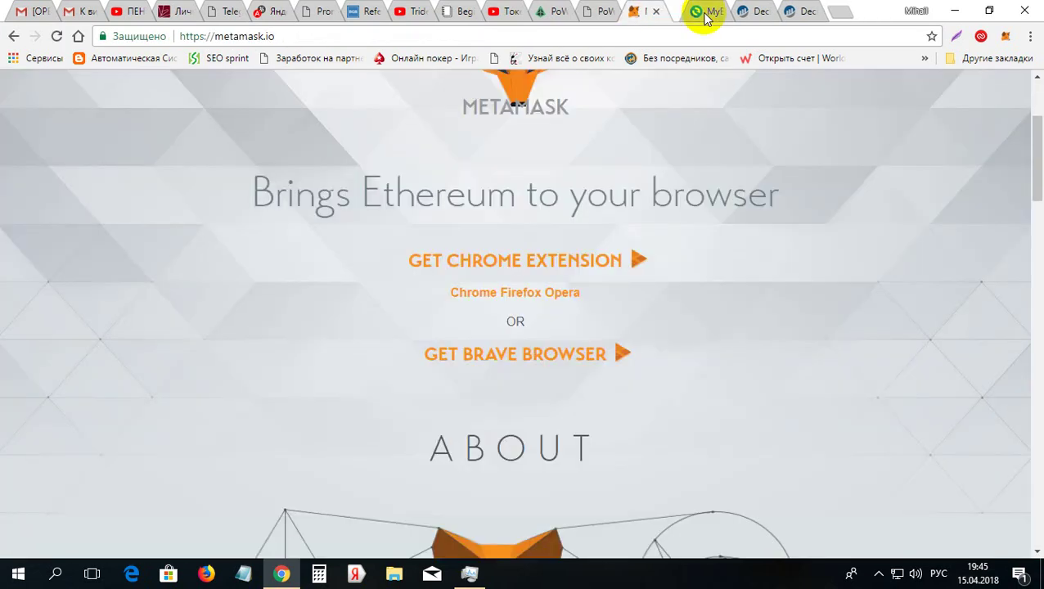
- Open MetaMask's Chrome Web Store page from metamask.io, check its installation status and close the extension details
click(558, 266)
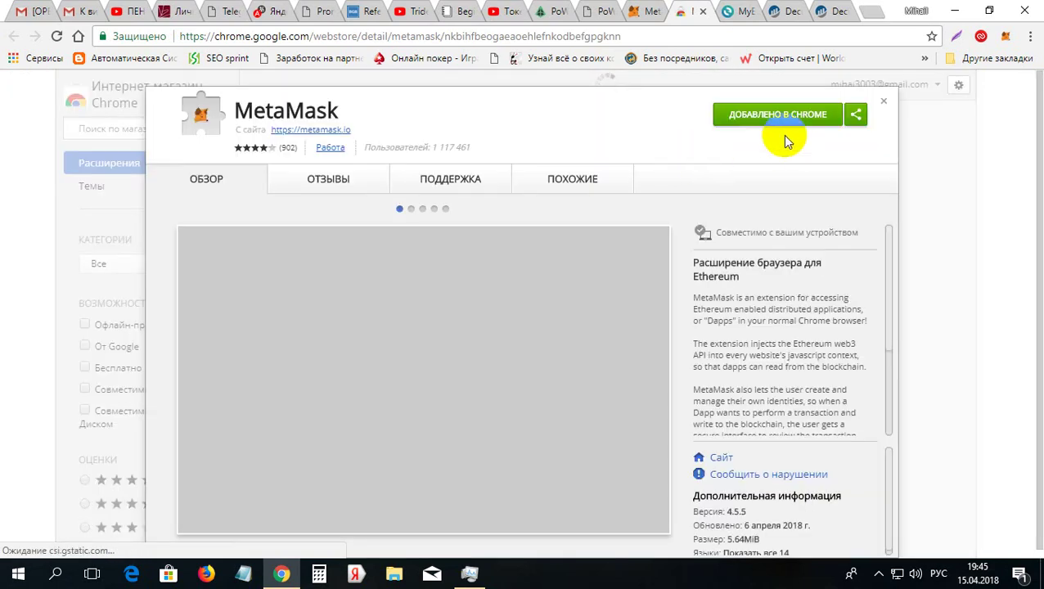
double_click(762, 118)
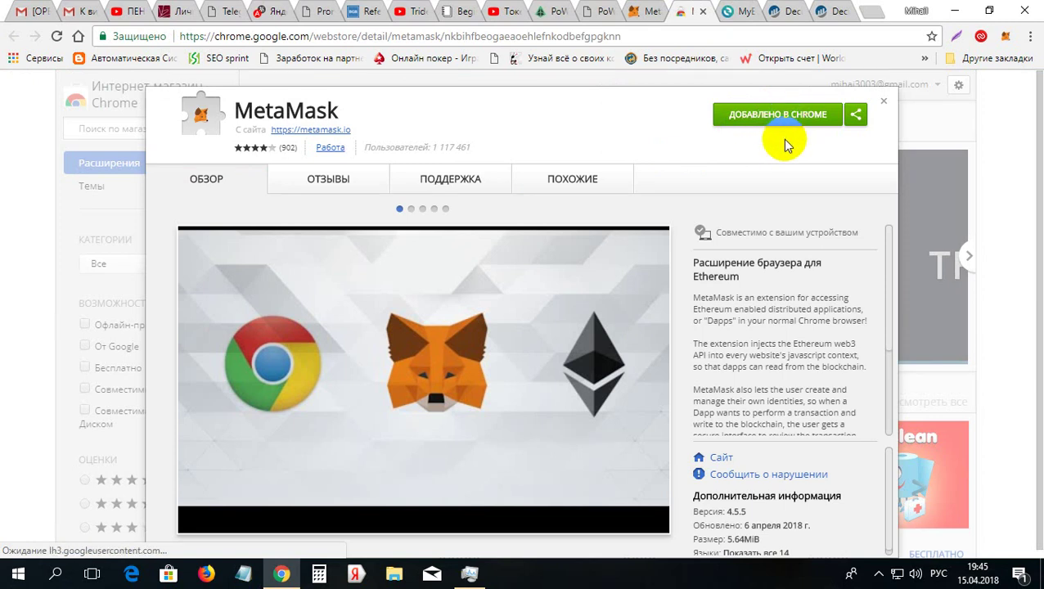
click(786, 122)
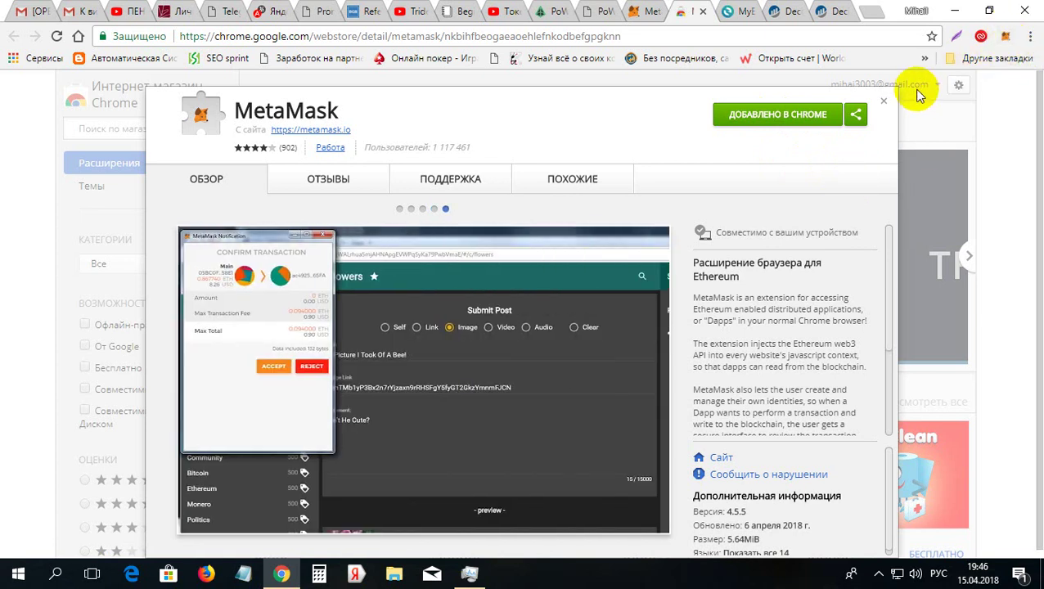
click(883, 104)
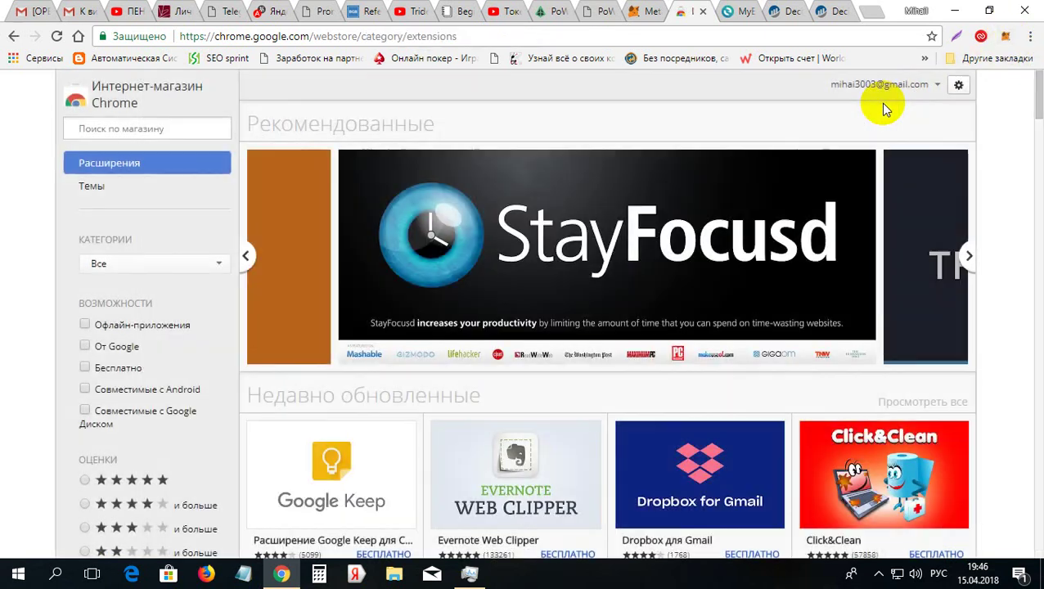